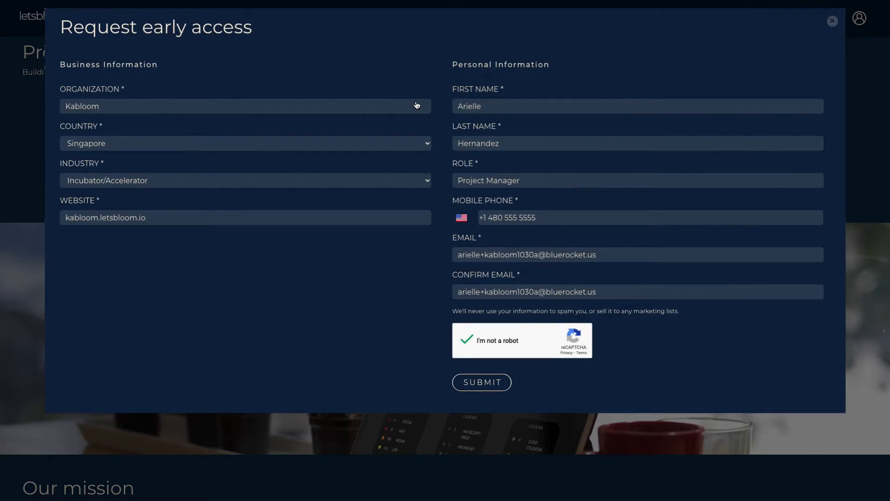
Submit the early access request and proceed through identity verification with the passport photo and the video selfie.
click(484, 384)
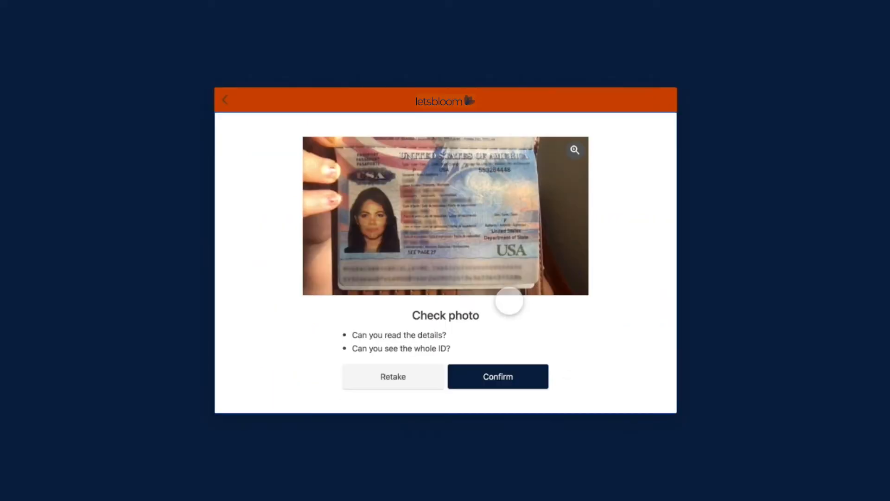
click(483, 375)
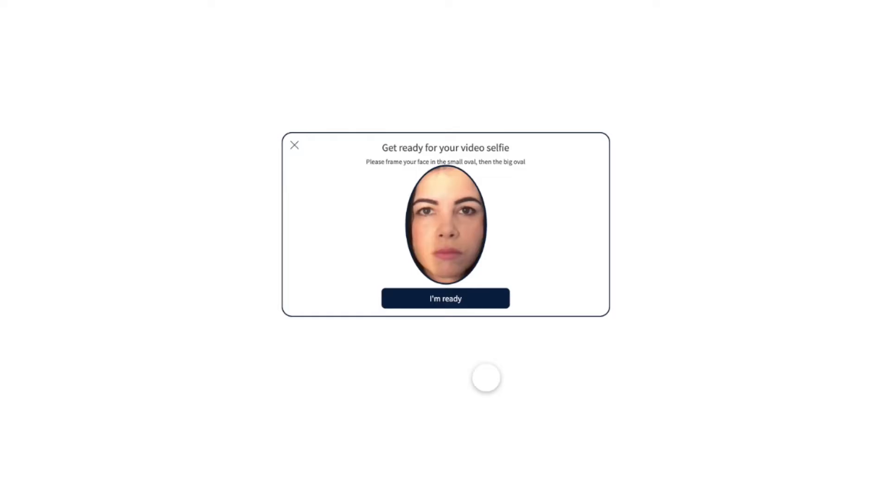
click(445, 298)
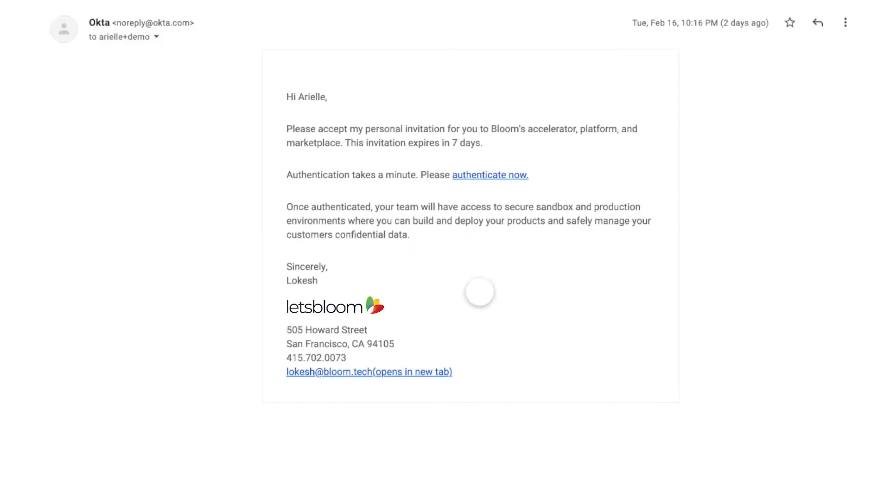
Follow the authentication link in the invitation e-mail and submit the completed account setup form.
click(491, 175)
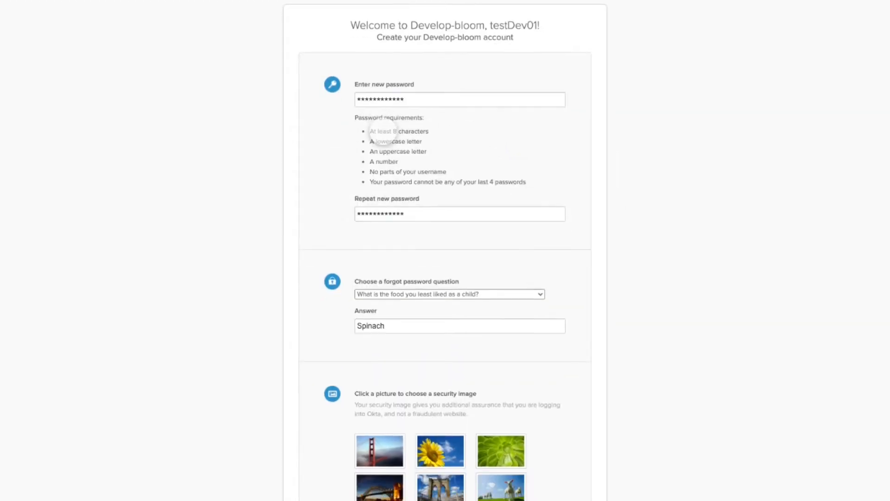
scroll(384, 131, down, 5)
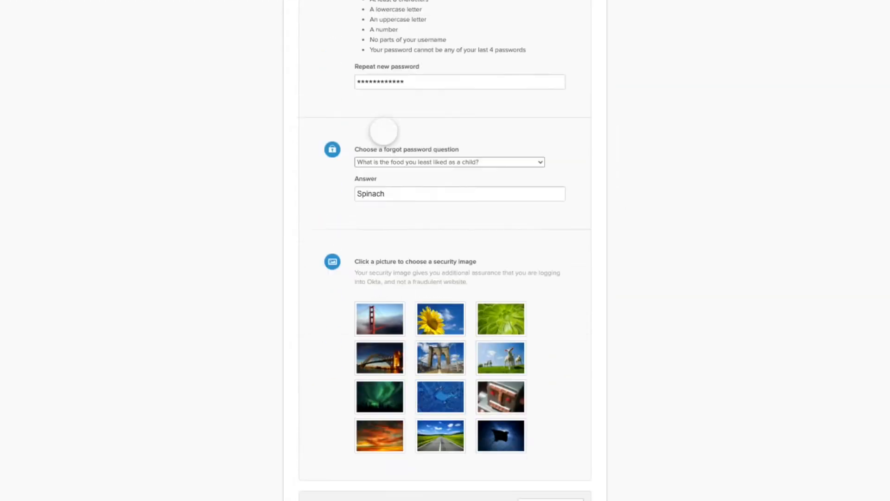
click(538, 427)
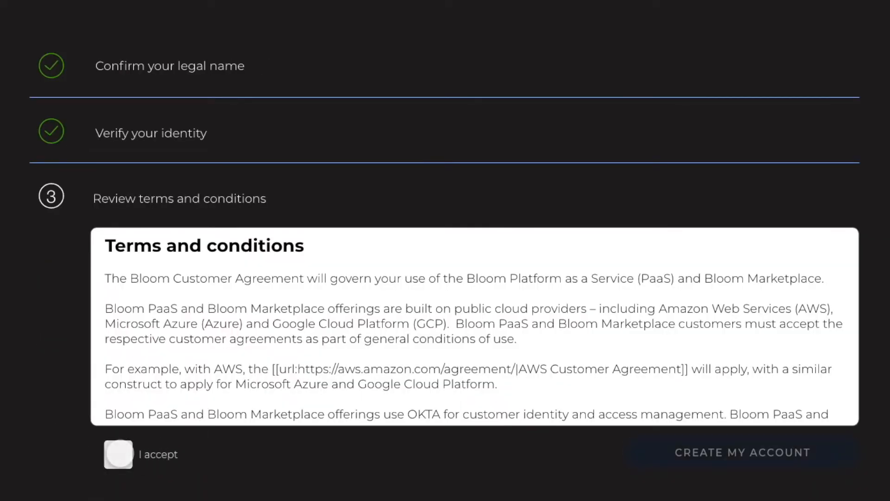
Accept the terms and conditions and create the account.
click(119, 454)
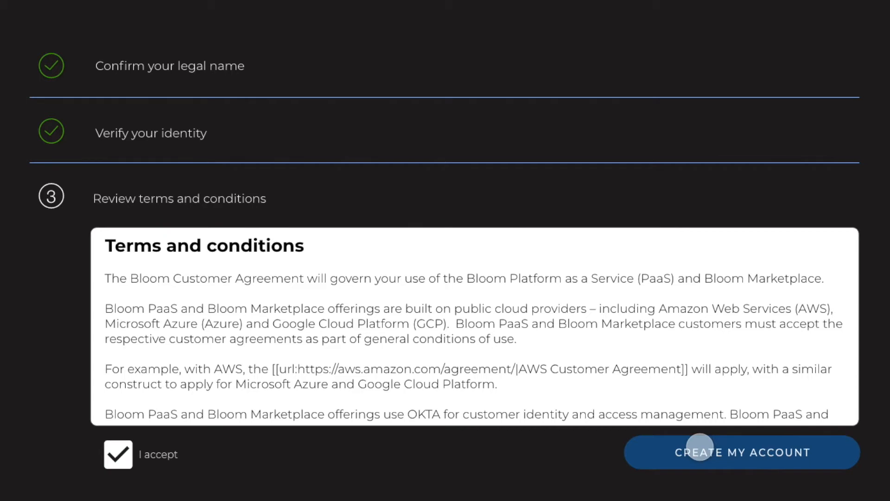
click(699, 448)
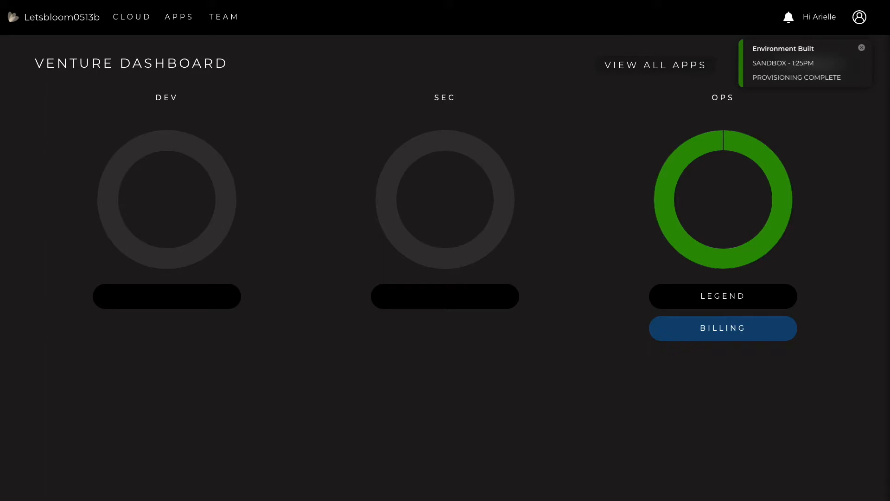
Start setting up a new application from the venture dashboard.
click(187, 21)
click(187, 21)
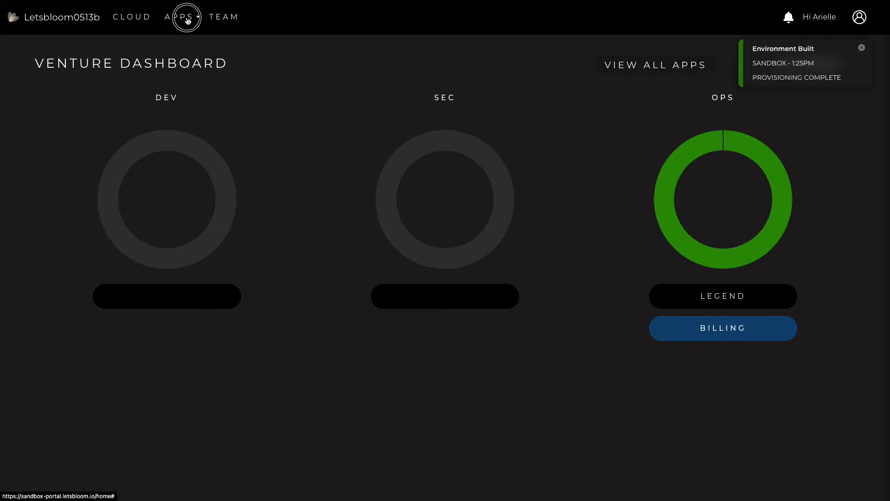
click(197, 64)
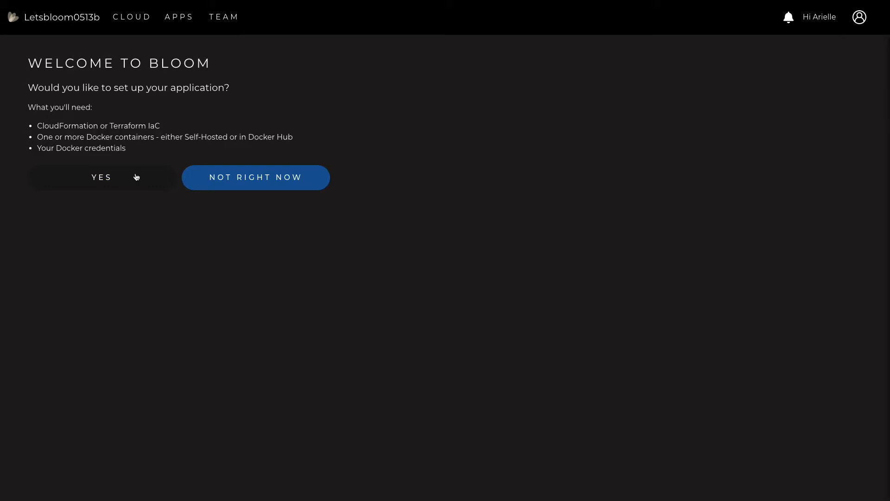
click(136, 176)
Name the application "wordpress", describe it as "demo wordpress instance", and save these details.
click(153, 112)
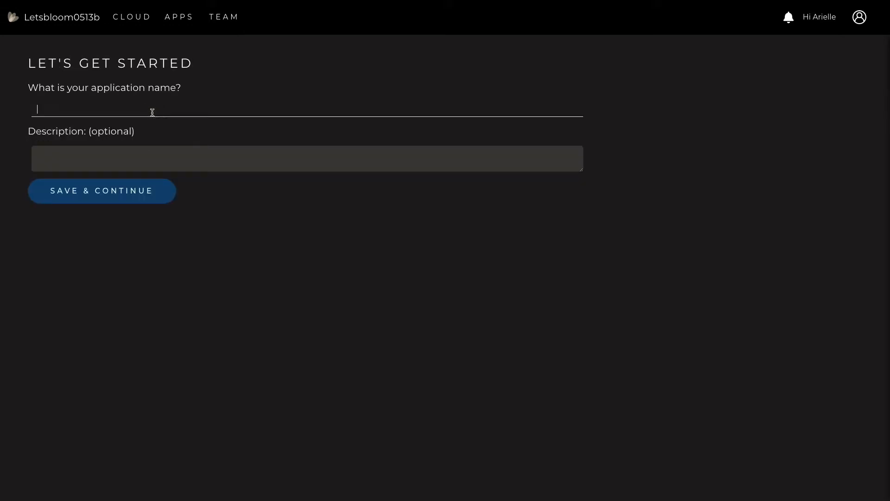
text(wordpress)
key(Tab)
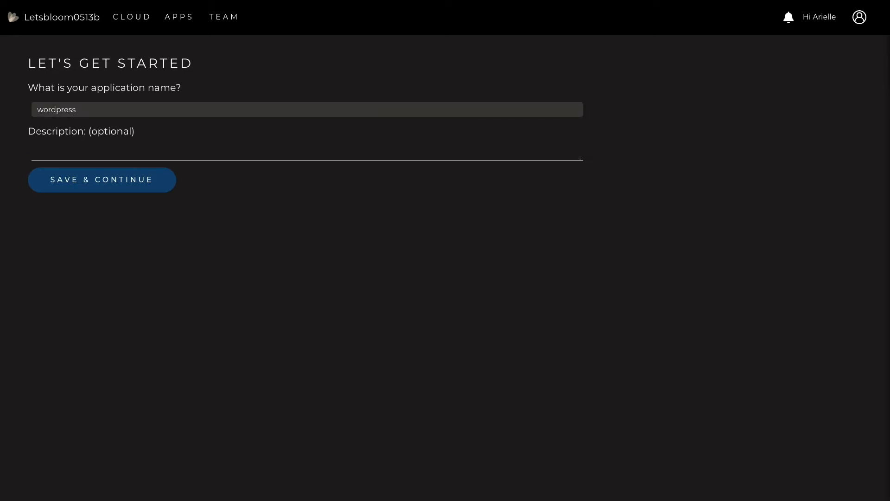
text(demo wordpress instance)
click(215, 177)
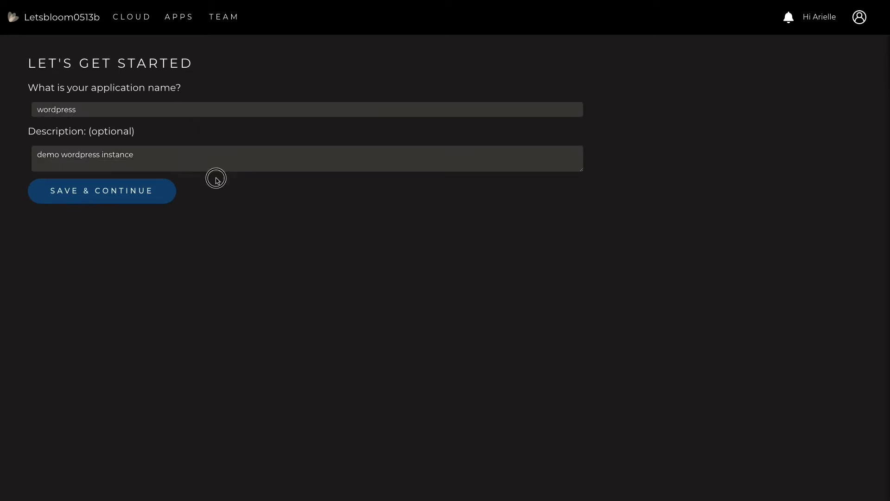
click(130, 193)
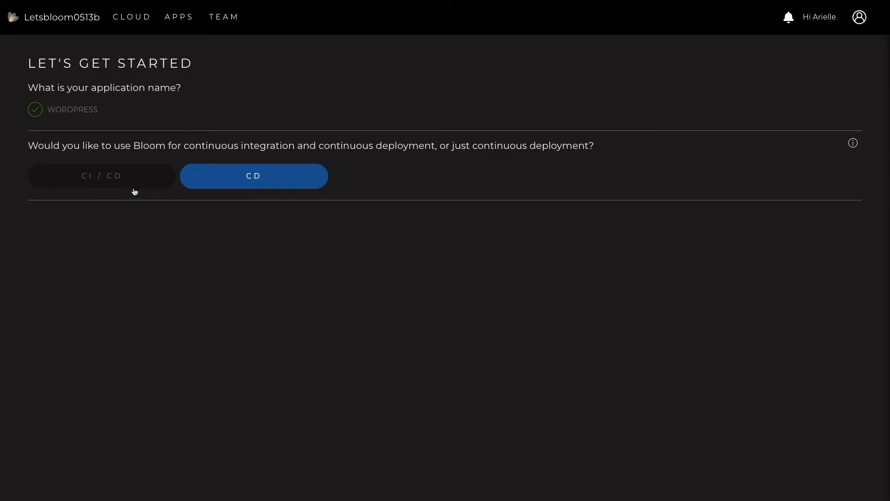
Choose CD only for the application and CloudFormation as its Infrastructure as Code tool.
click(221, 180)
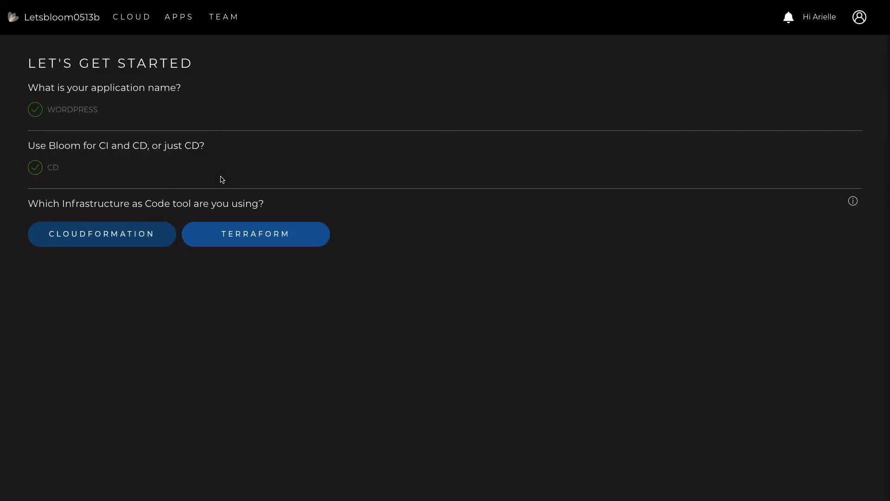
click(149, 236)
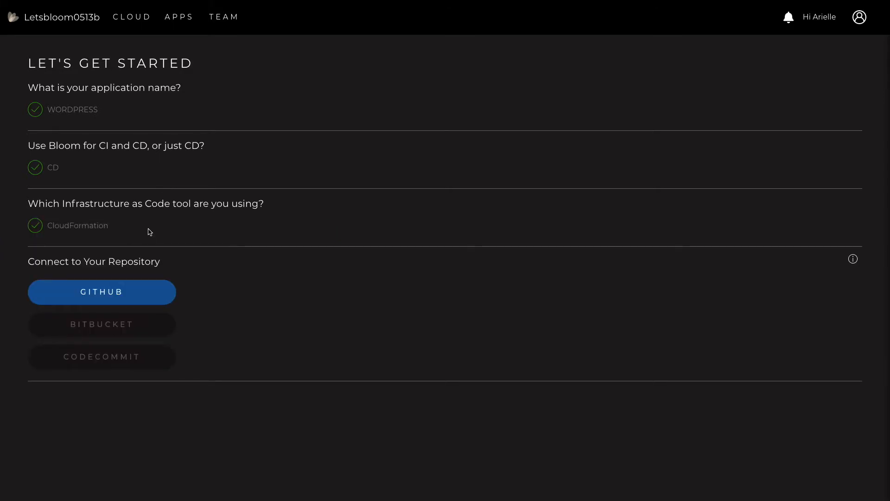
Connect GitHub as the repository, granting Bloom read access and continuing past the organization's single sign-on page.
click(134, 288)
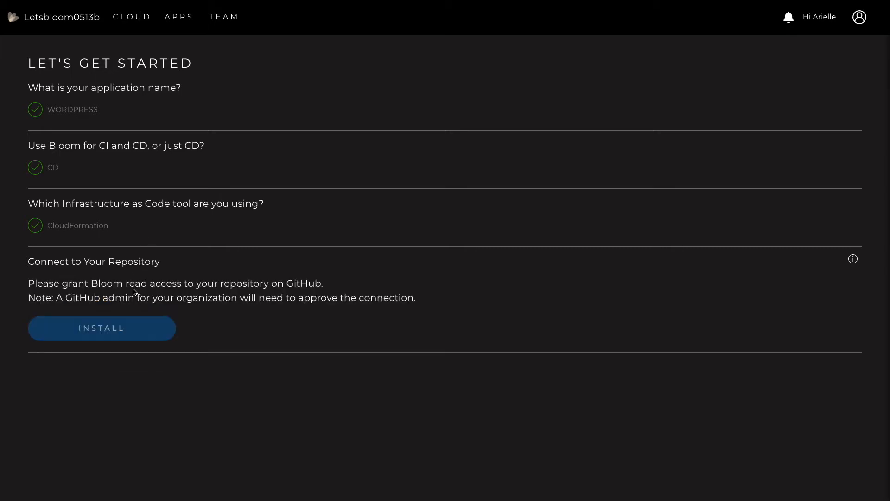
click(141, 329)
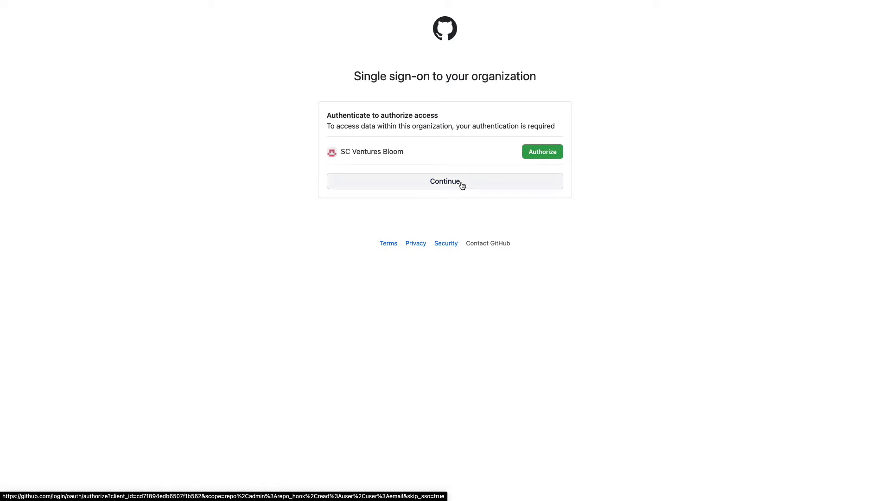
click(462, 186)
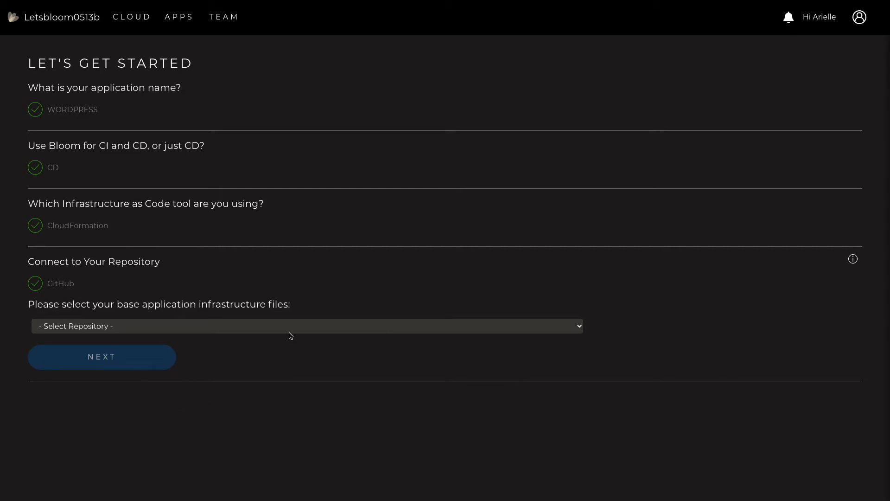
Select the wordpress repository, the main branch and application-stack.yml as the base application infrastructure file.
click(304, 329)
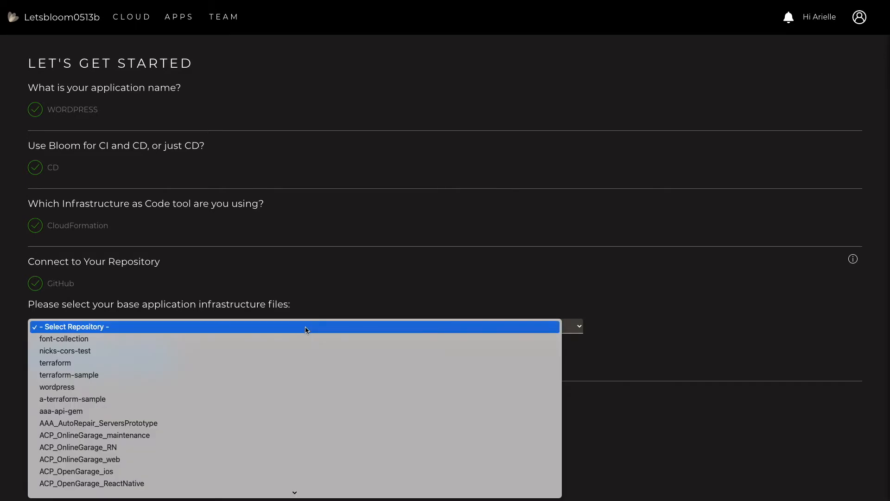
click(260, 389)
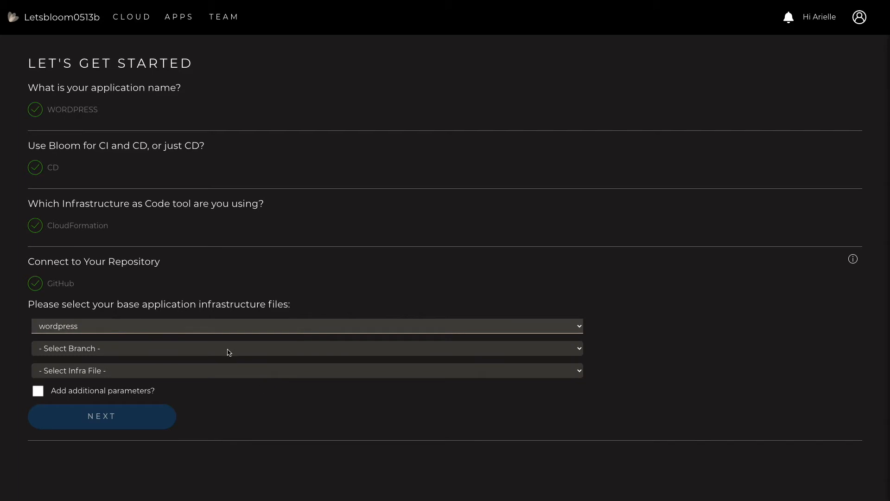
click(228, 351)
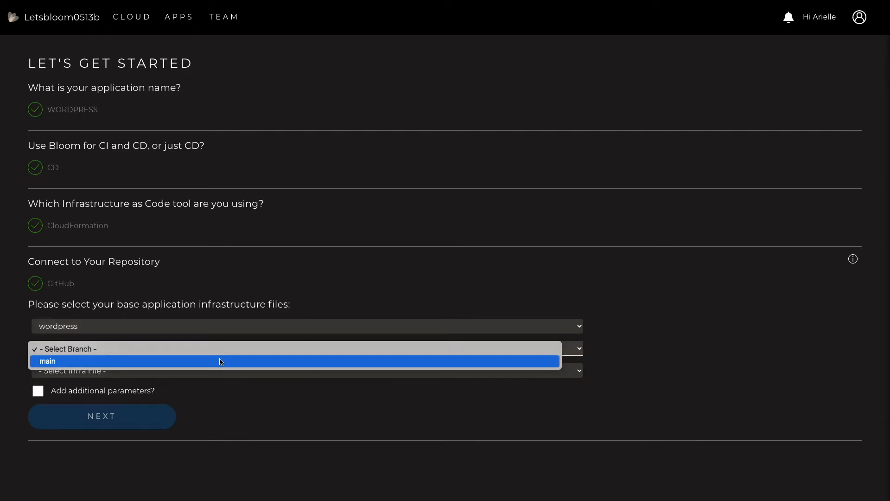
click(221, 361)
click(113, 371)
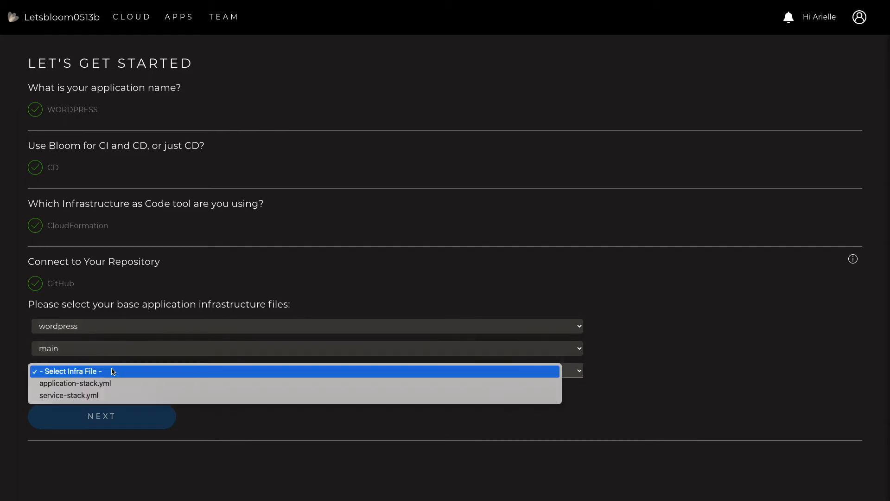
click(114, 384)
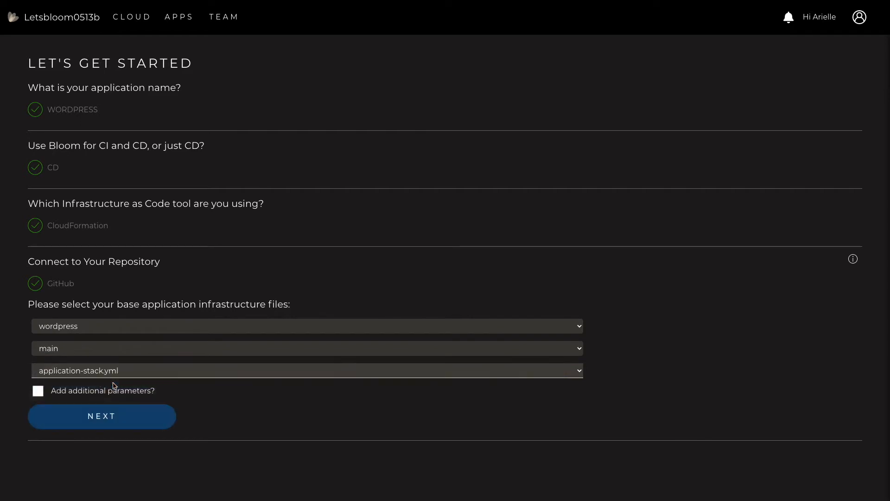
Add an additional parameter NodeInstanceType with the value t2.xlarge and proceed with the infrastructure selection.
click(37, 391)
click(60, 406)
text(Note)
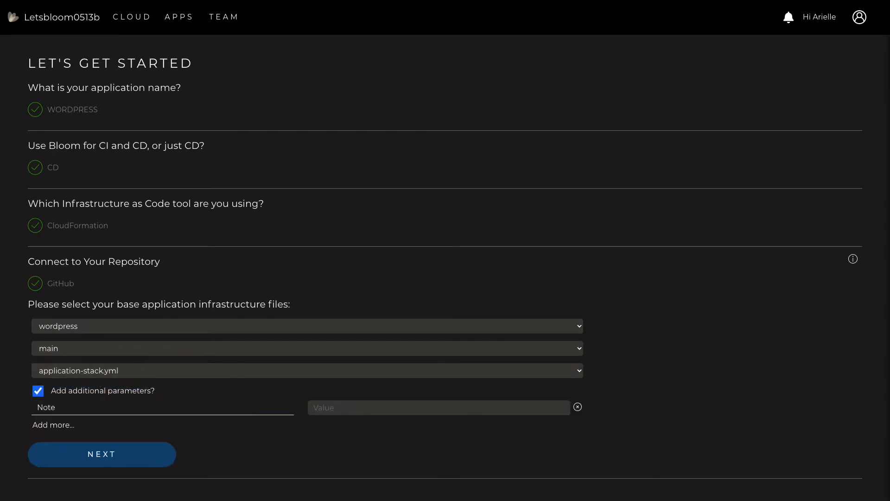
key(BackSpace)
key(BackSpace)
text(deInstanceType)
click(346, 407)
text(t2)
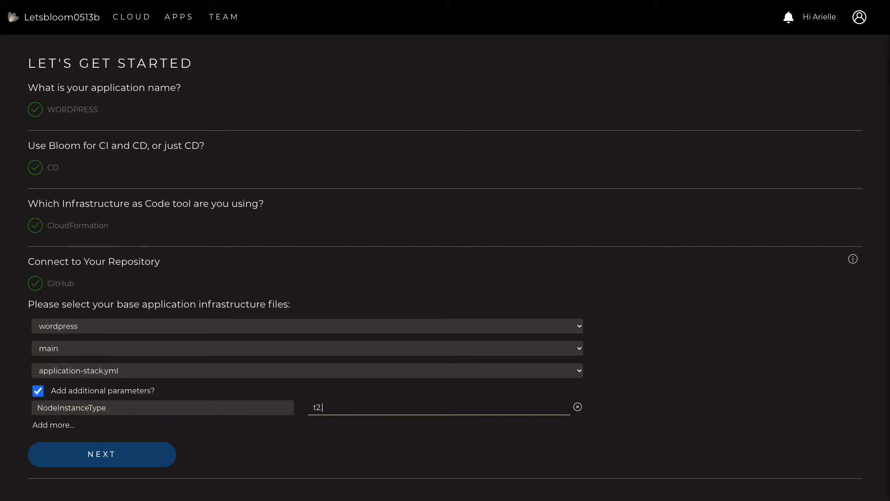
text(.xlarge)
click(370, 450)
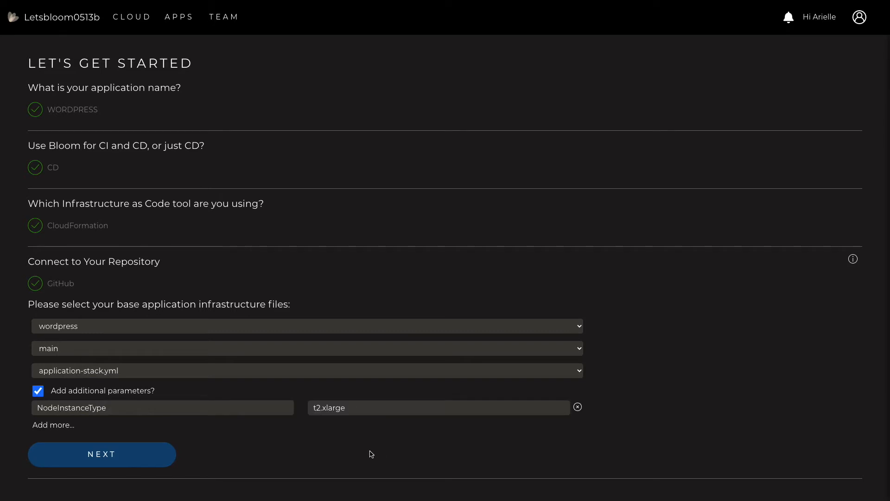
click(164, 459)
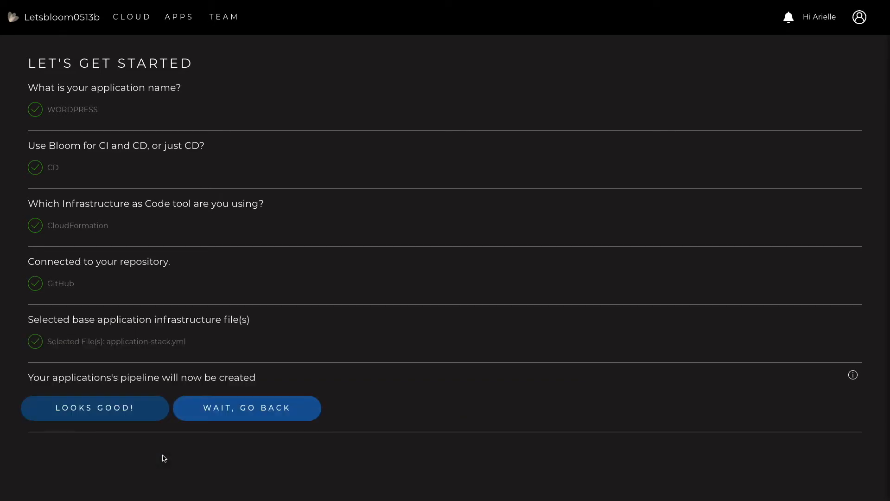
Approve the creation of the application's pipeline and view its deployment logs.
click(48, 407)
click(134, 418)
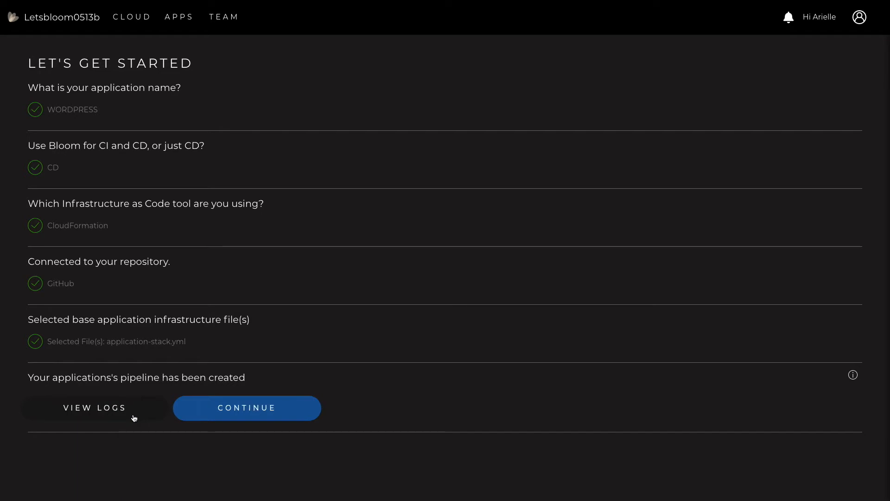
click(134, 417)
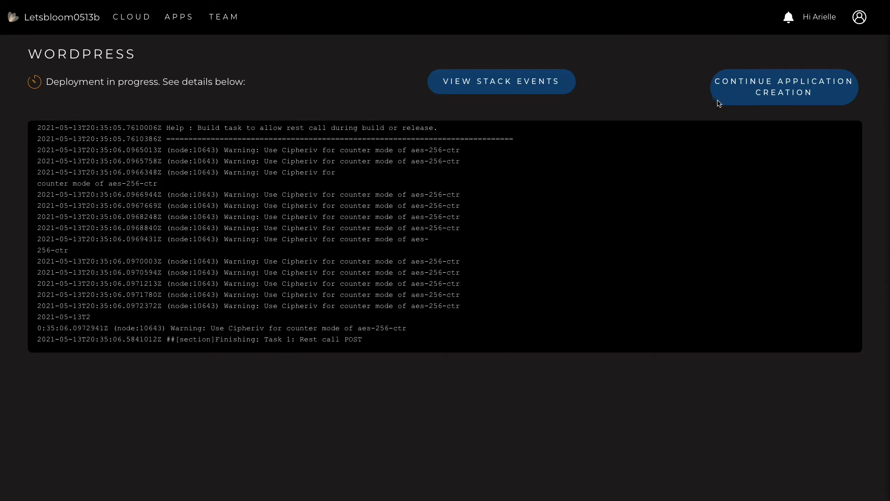
Return from the logs to the application creation and defer the data schema migration.
click(747, 99)
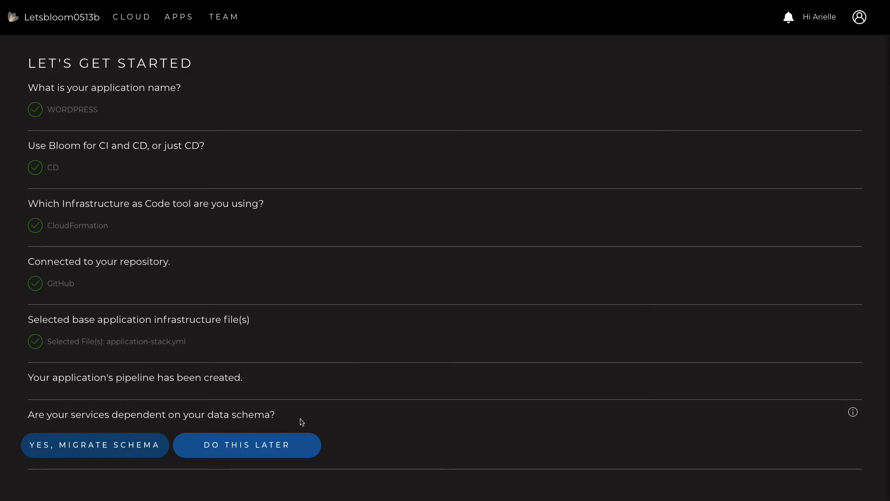
click(286, 445)
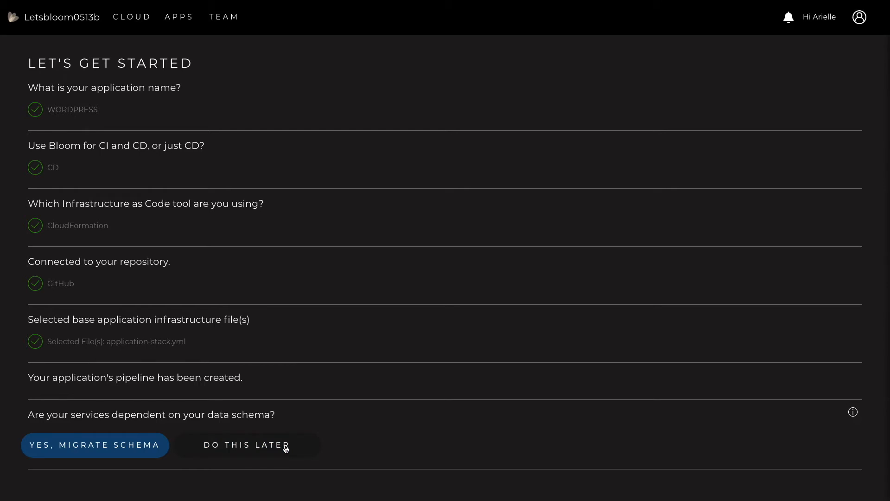
click(286, 447)
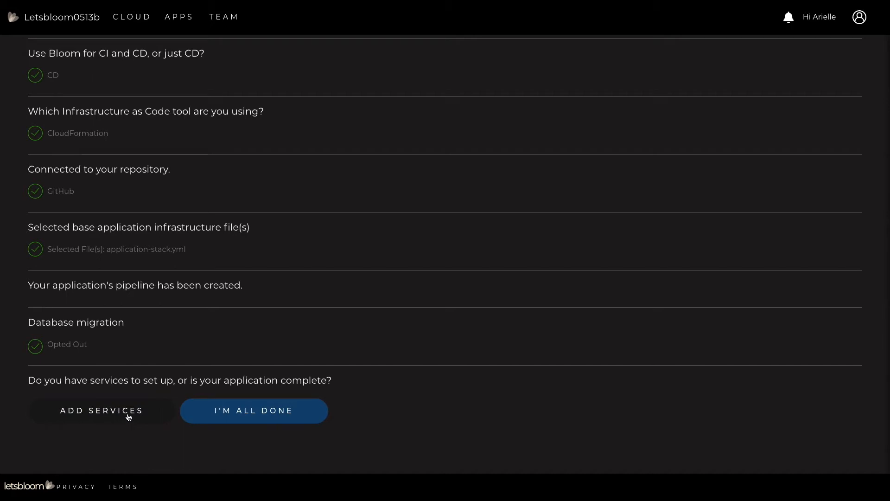
Start adding a service to the wordpress application and name it service.
click(128, 416)
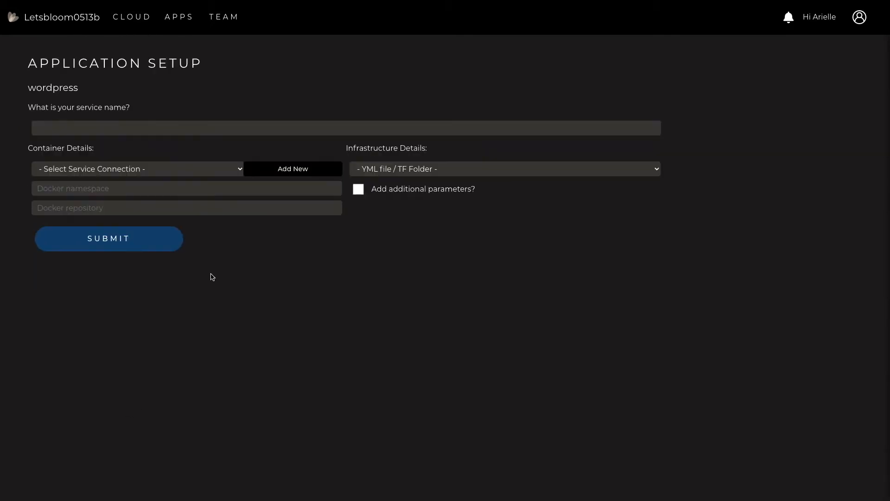
click(235, 128)
text(service)
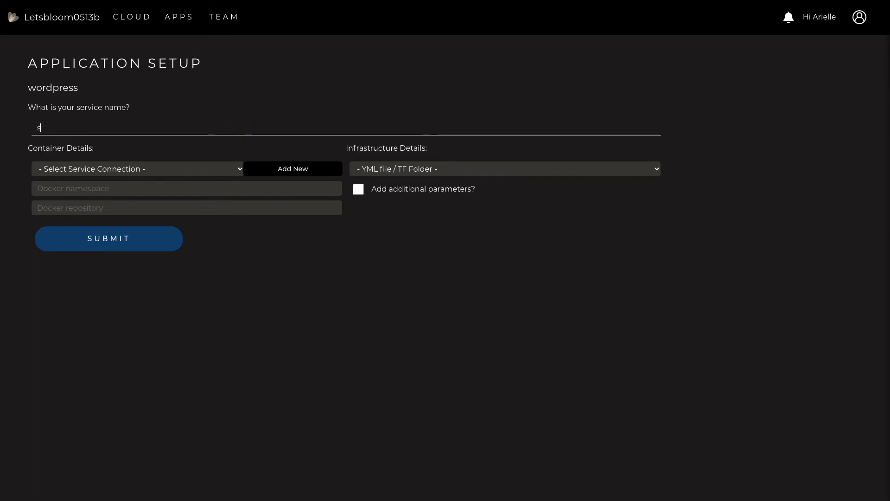
Create and verify a Docker Hub registry connection with the Docker ID bloombluerocket and the Docker password.
click(311, 171)
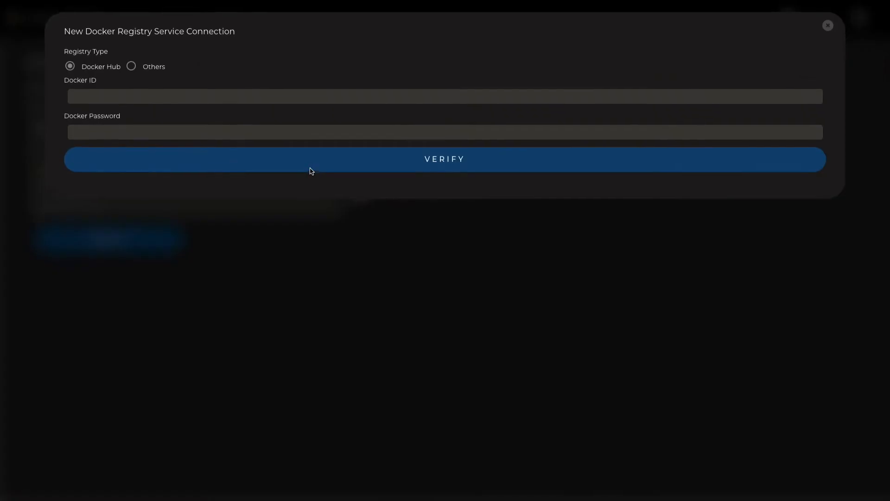
click(290, 97)
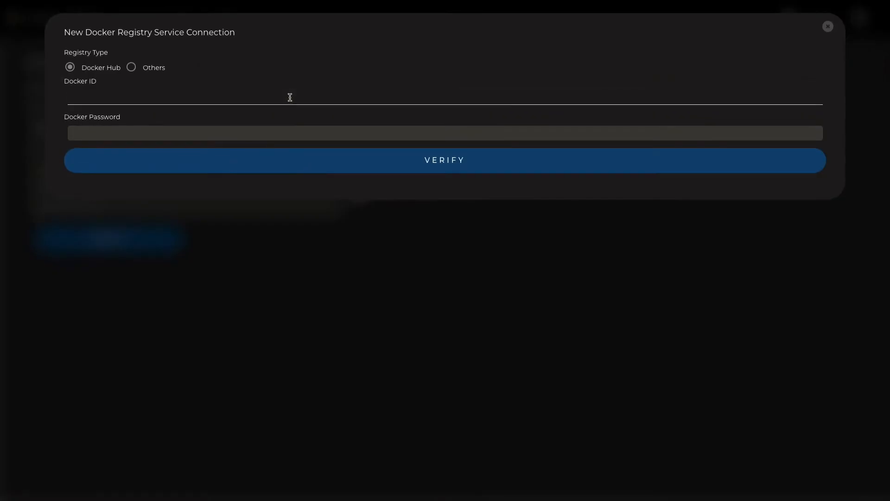
text(bloombluerocket)
key(Tab)
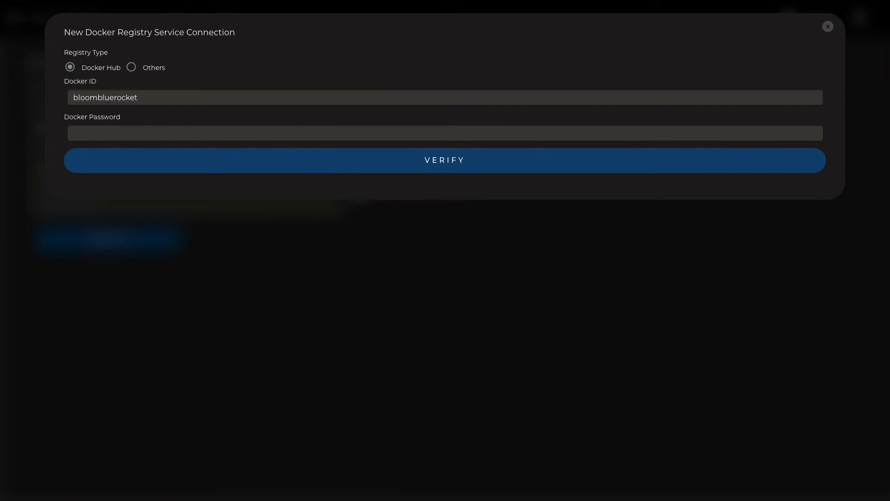
key(ctrl+v)
click(337, 162)
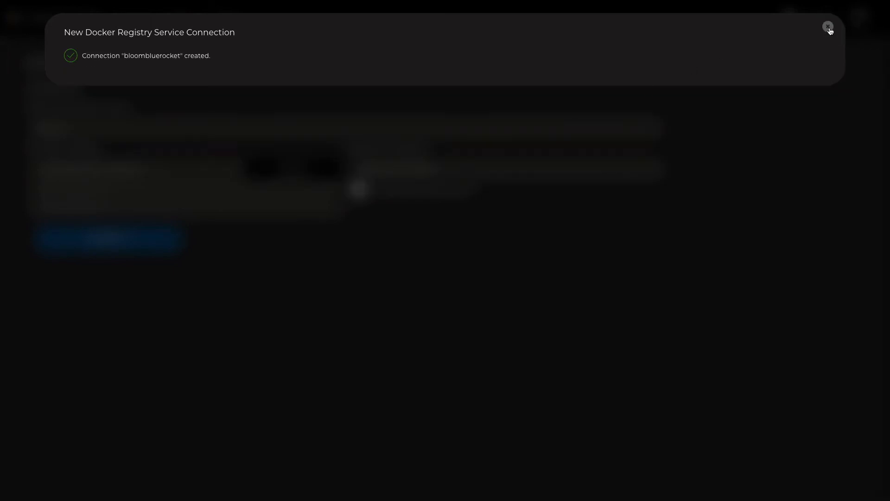
click(828, 27)
Set the container details to connection bloombluerocket-docker, Docker namespace bloombluerocket and Docker repository bloombluerocket/wordpress.
click(215, 172)
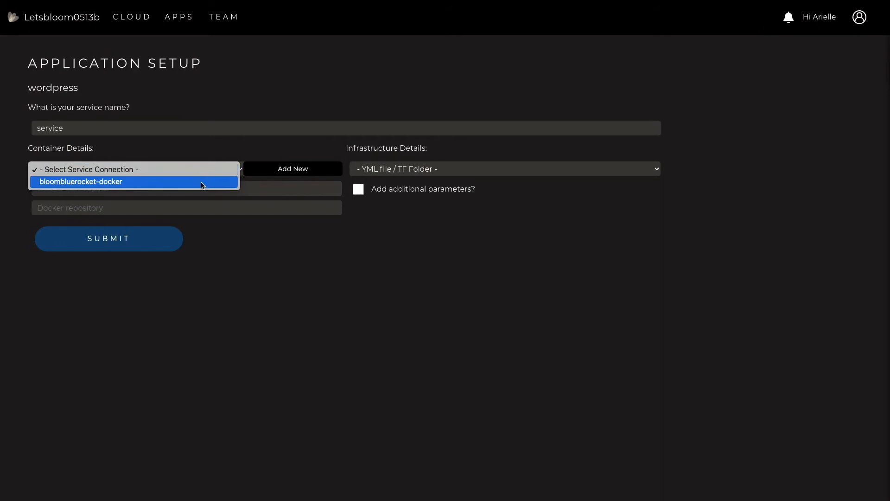
click(202, 182)
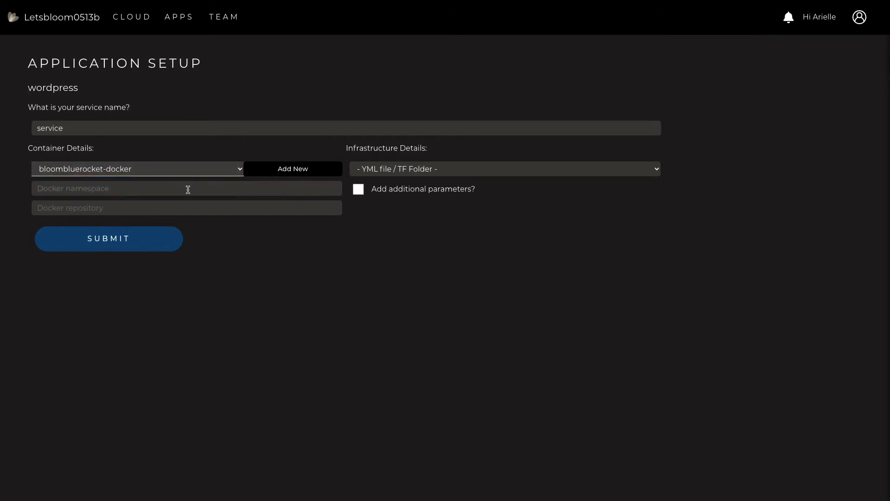
click(188, 190)
text(bl)
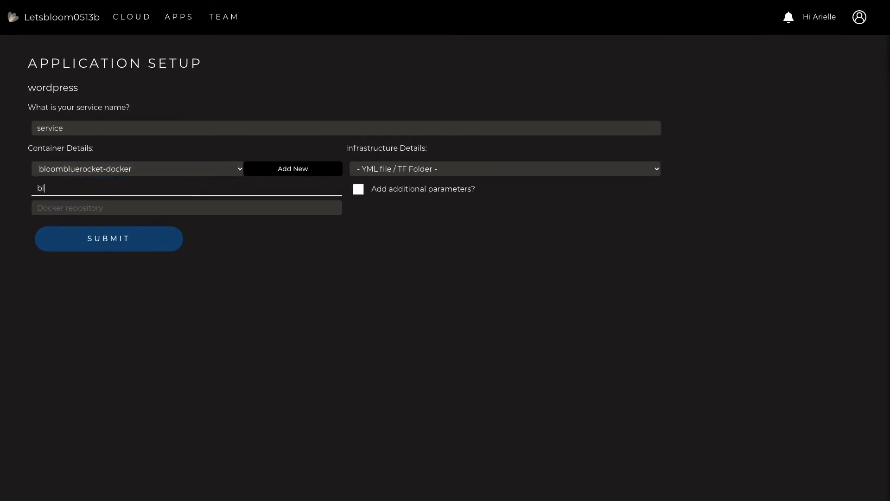
text(oombluerocket)
key(Tab)
text(blo)
text(bluerocket/wordre)
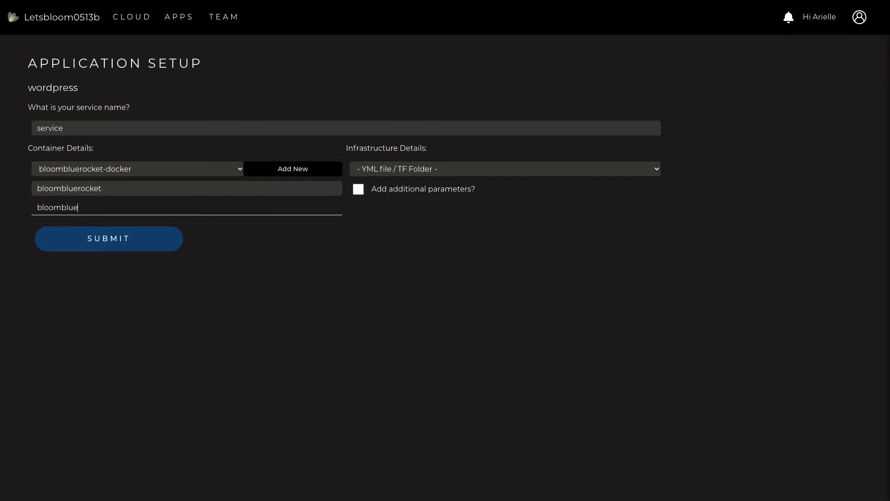
text(ss)
key(BackSpace)
key(BackSpace)
key(BackSpace)
text(press)
Select service-stack.yml as the service's infrastructure file, submit the service and deploy the application.
click(433, 169)
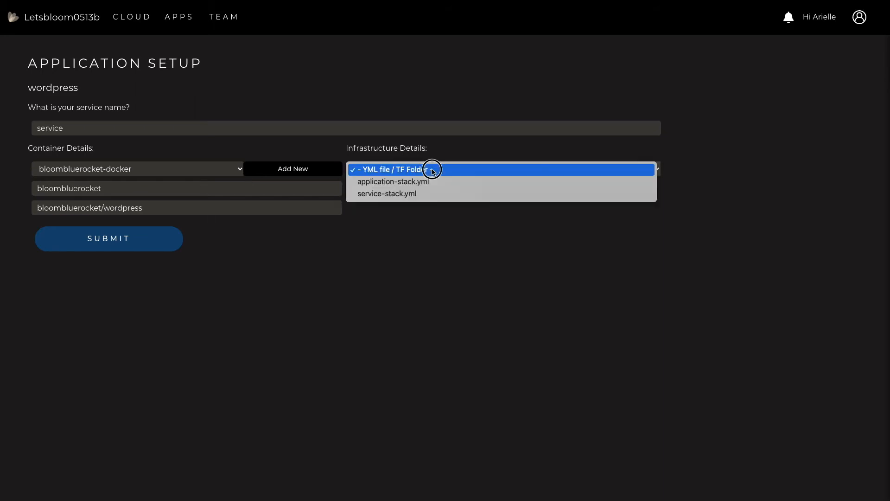
click(411, 194)
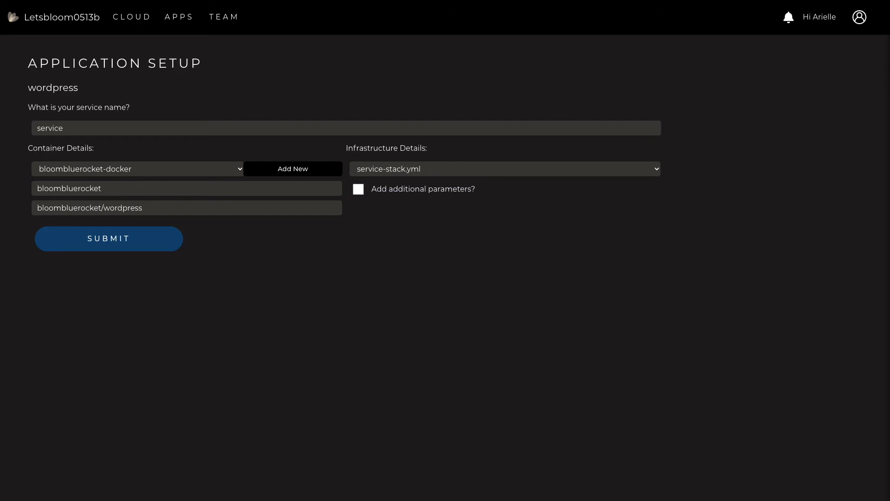
click(166, 274)
click(105, 238)
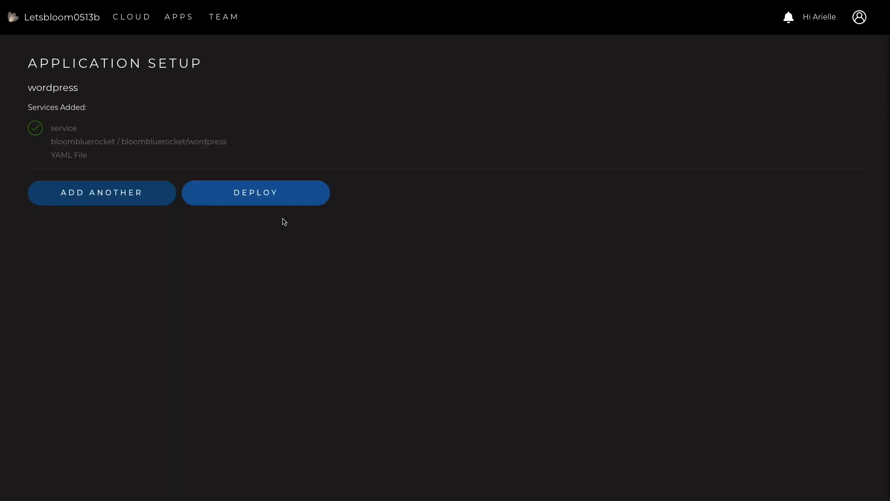
click(286, 198)
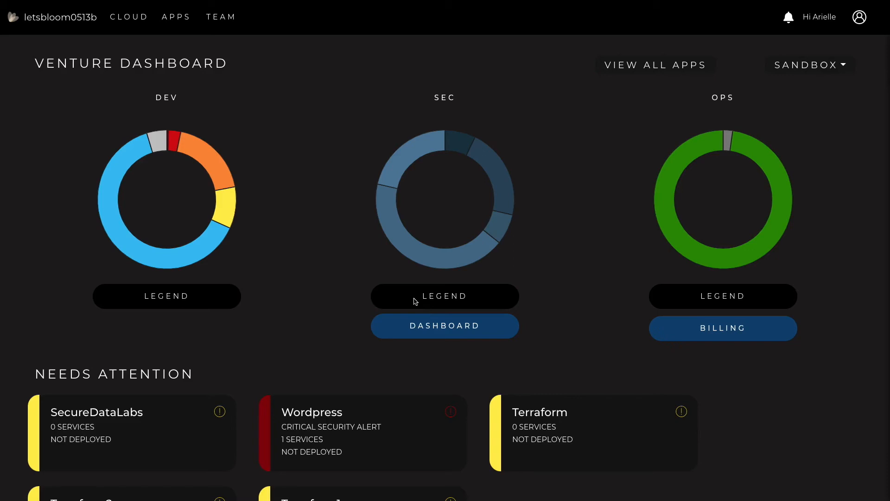
Check the DEV chart's legend on the Venture Dashboard and open the Wordpress application.
click(202, 302)
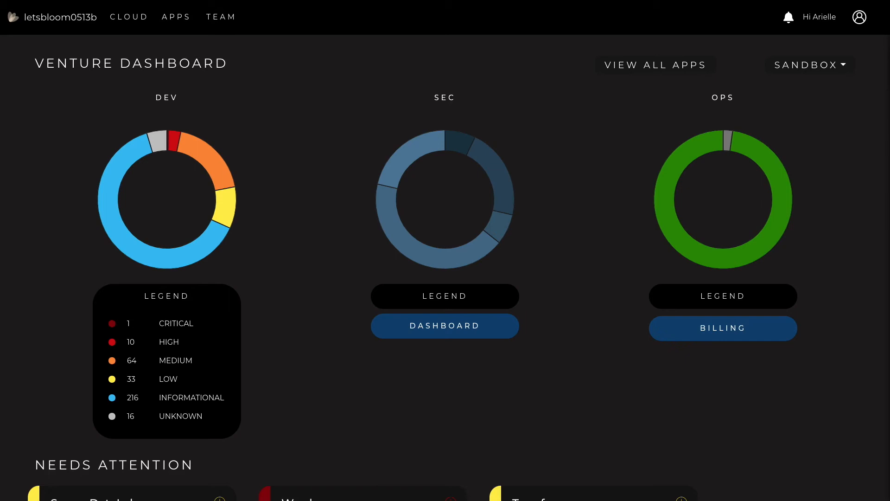
click(174, 297)
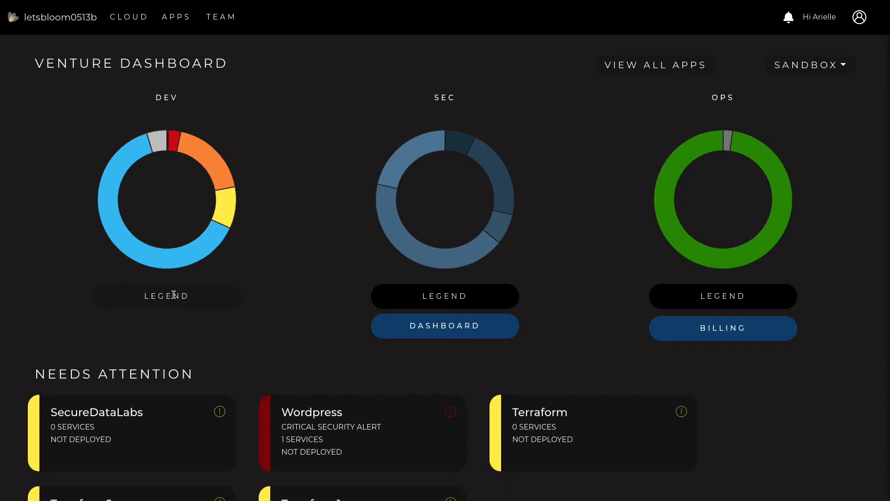
click(347, 427)
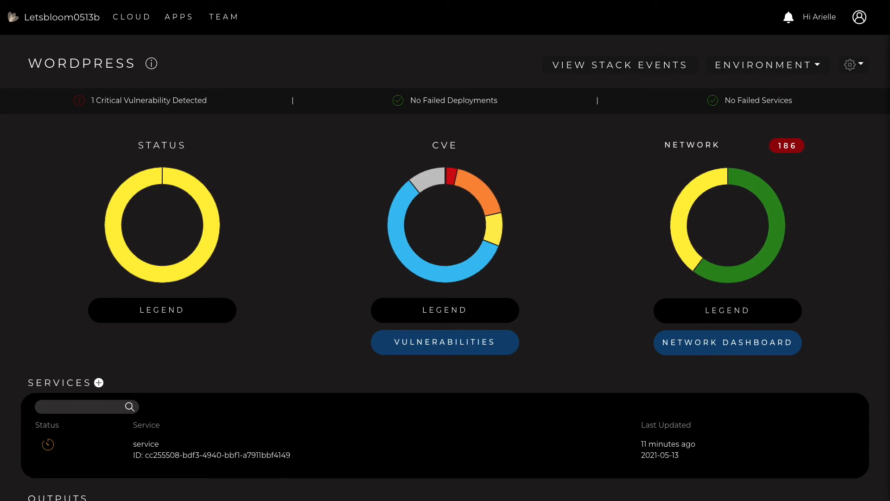
View the Wordpress application's vulnerabilities, open the CVE-2019-19814 reference and close it again.
click(465, 343)
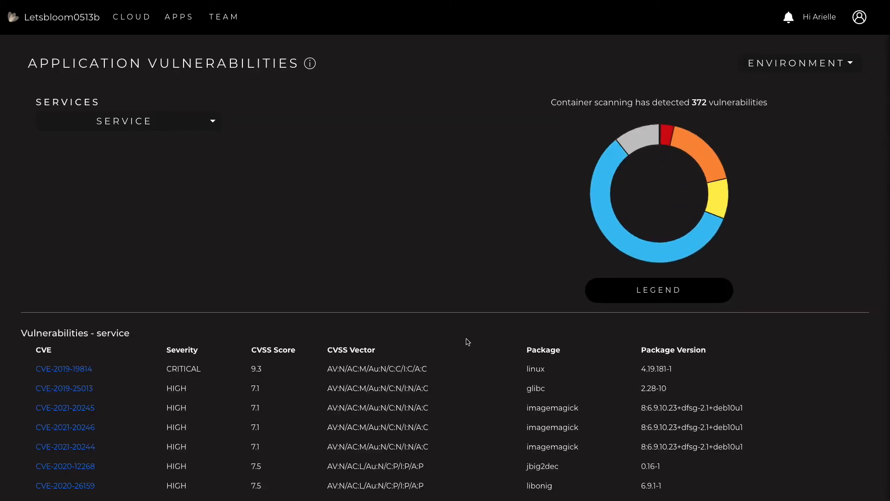
click(78, 372)
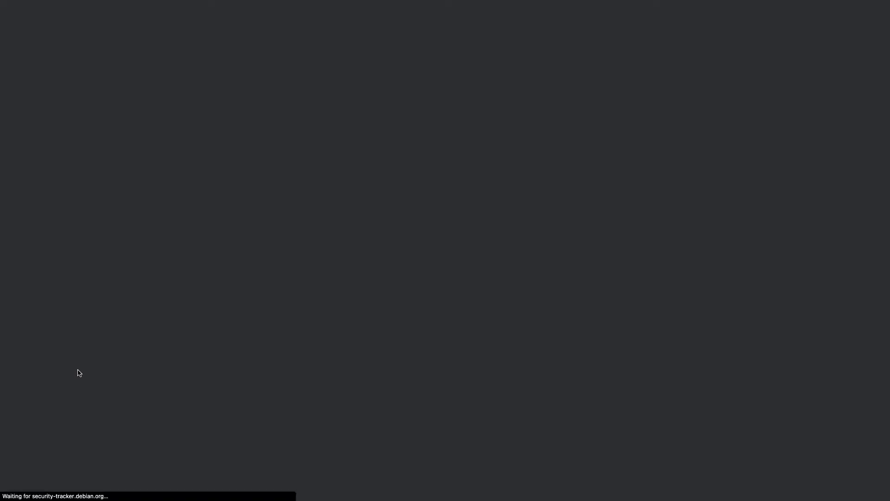
key(super+w)
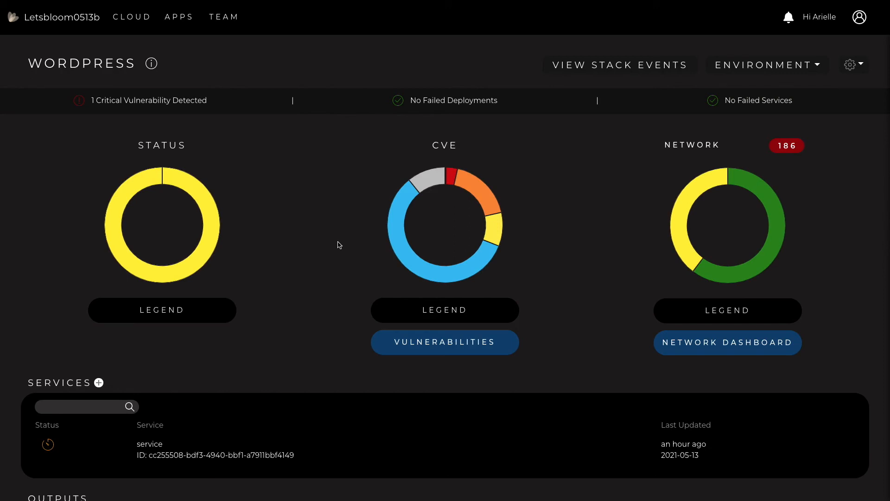
Highlight the LoadBalancerDNSName value in the Wordpress application's outputs.
scroll(334, 324, down, 4)
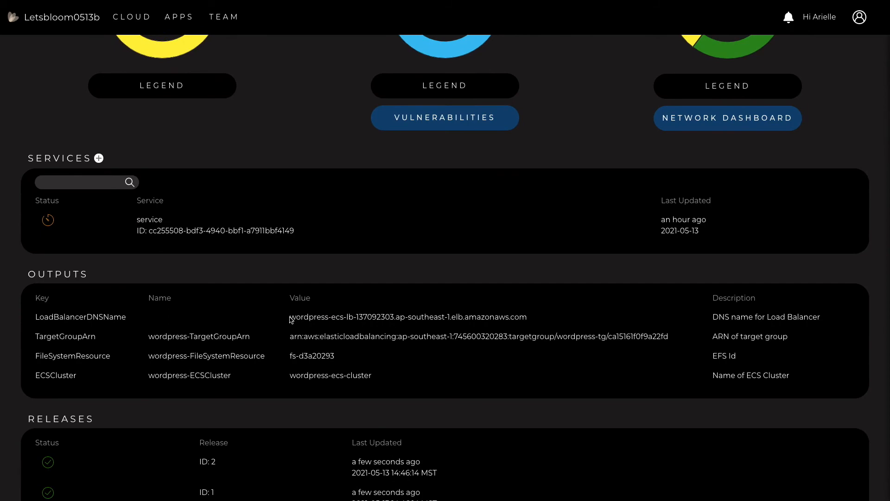
drag(291, 320, 525, 314)
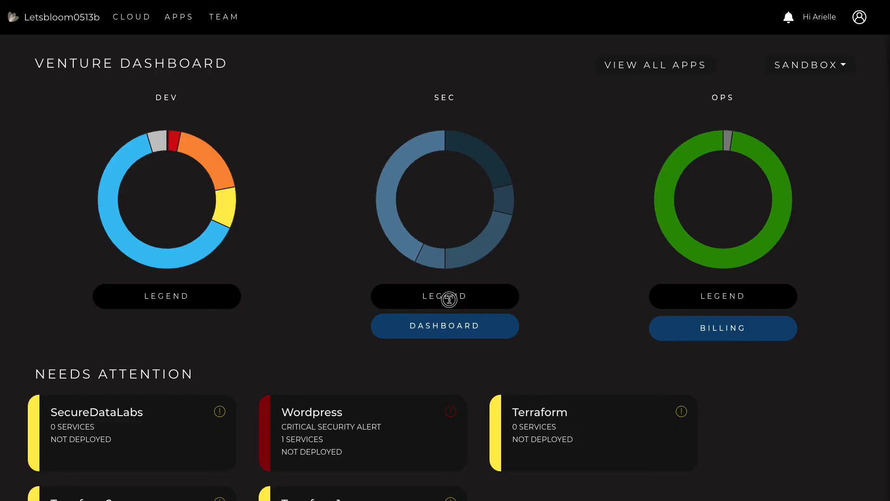
Check the SEC chart's legend on the Venture Dashboard and open the Security Dashboard.
click(450, 299)
click(452, 299)
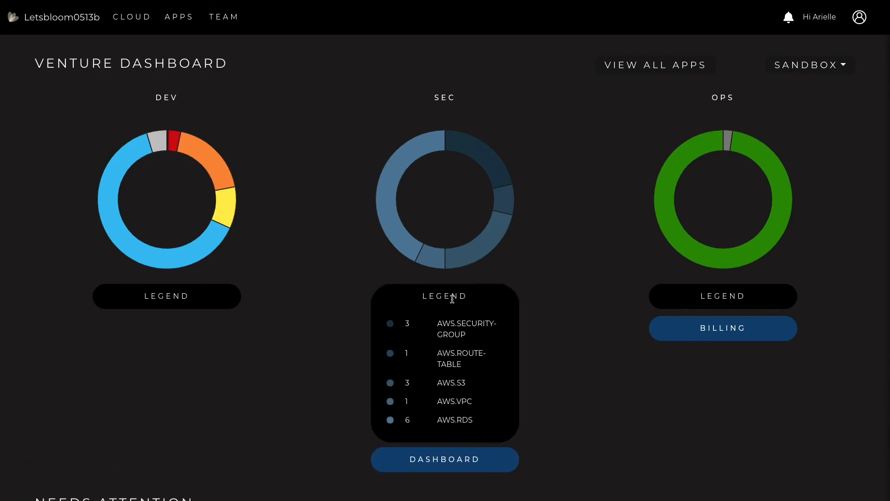
click(452, 326)
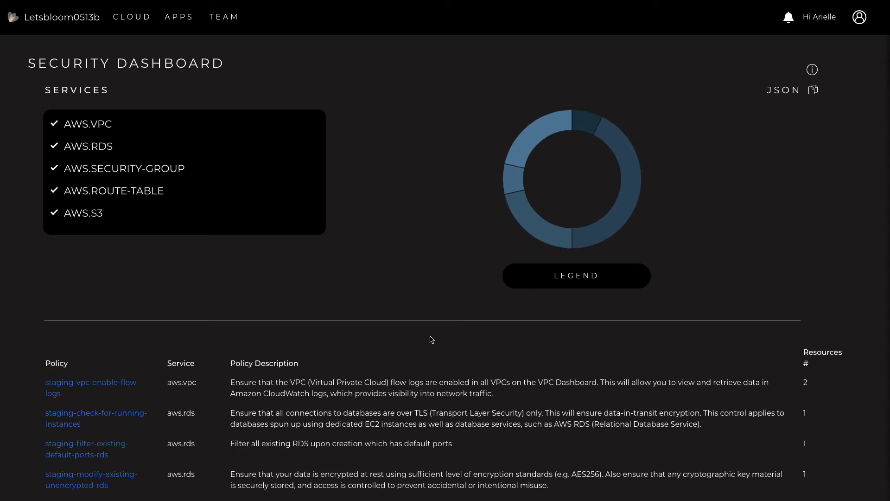
Review the list of security policies and open the staging-s3-enable-bucket-encryption policy with its suggested remediation steps.
scroll(432, 339, down, 3)
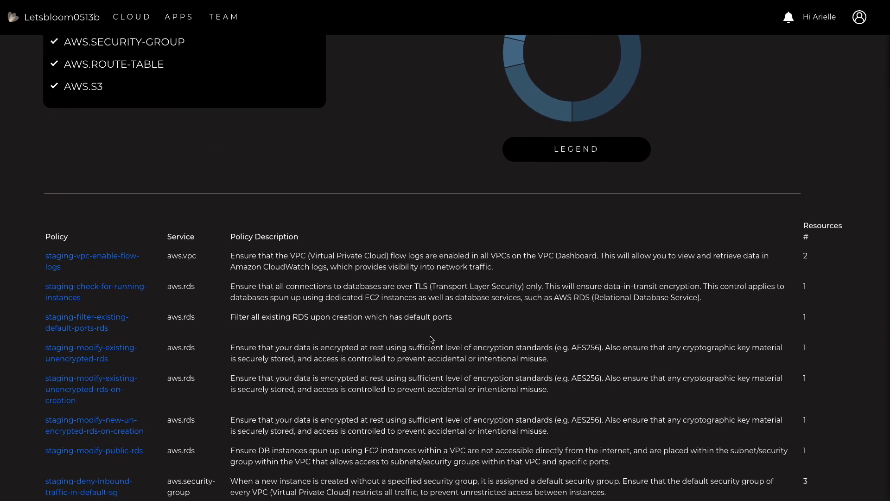
scroll(431, 340, down, 2)
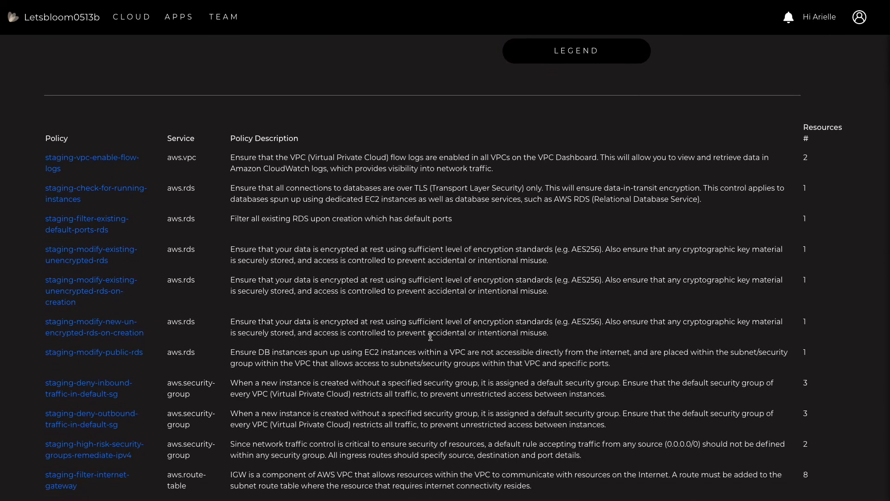
scroll(430, 336, down, 1)
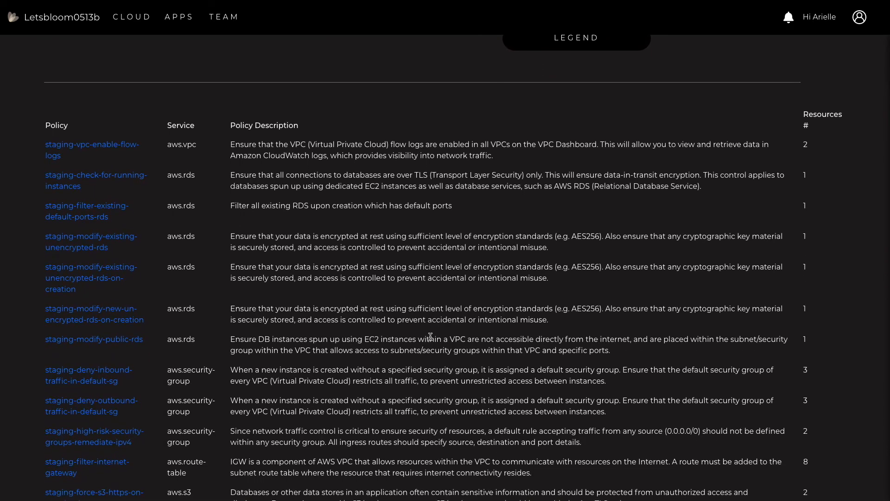
scroll(431, 336, down, 2)
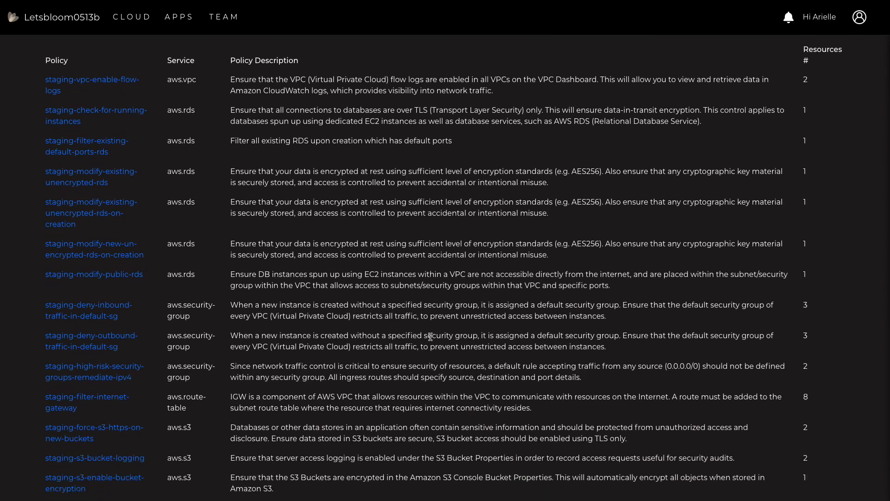
scroll(431, 336, down, 1)
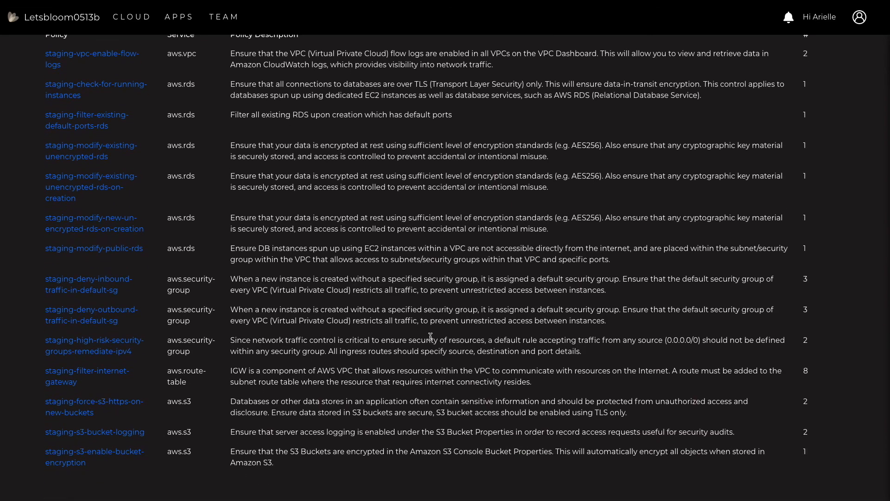
click(124, 456)
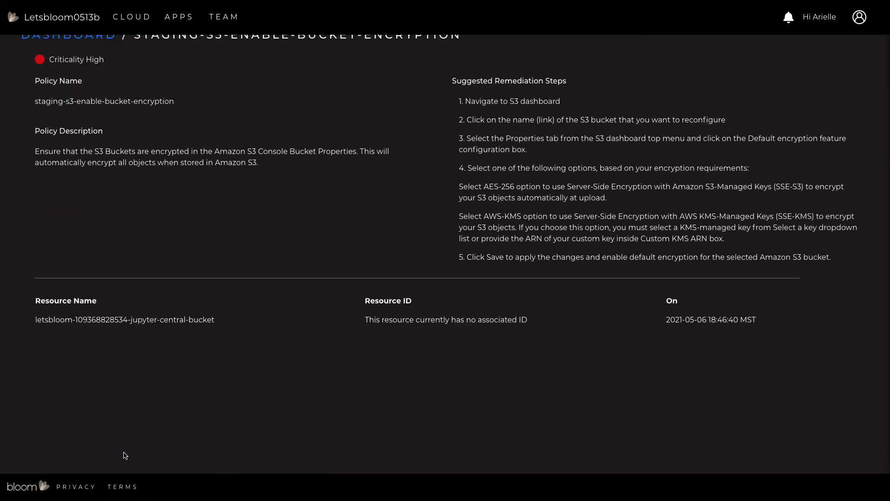
scroll(124, 456, up, 1)
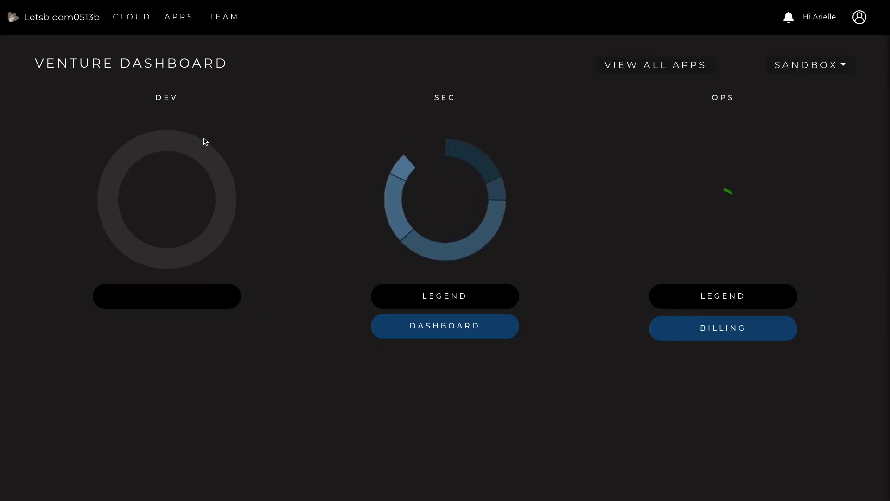
Examine the OPS budget chart on the Venture Dashboard and expand its legend.
mouse_move(729, 140)
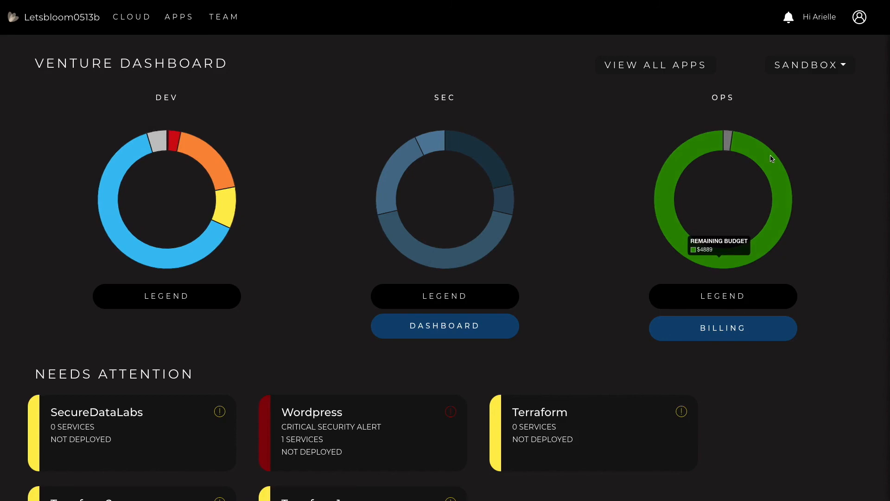
click(742, 305)
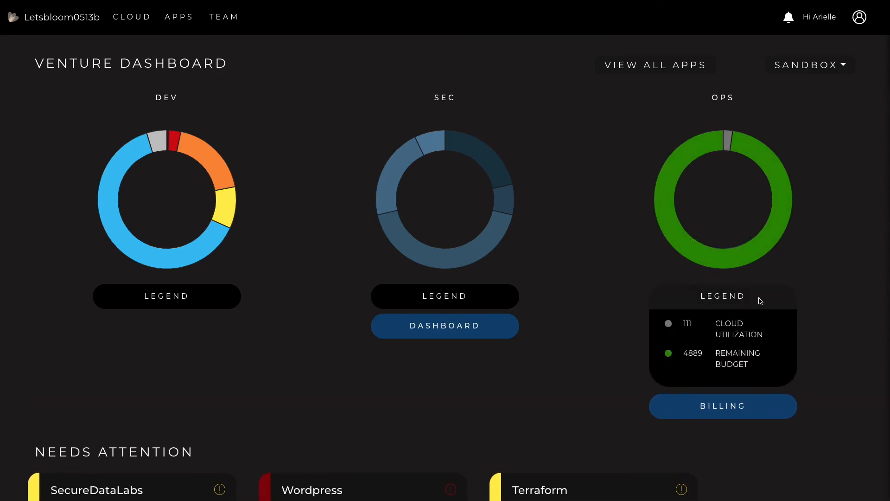